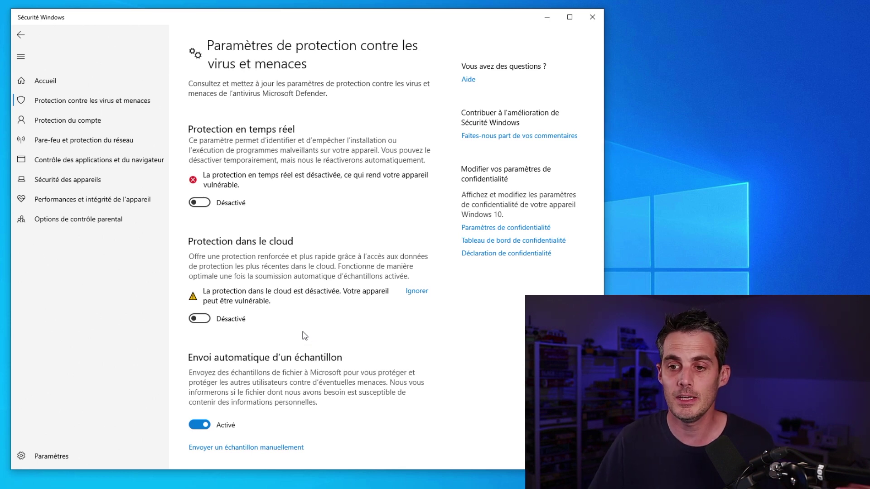
# Close the Windows security settings and launch Ventoy2Disk.exe from the Ventoy2Disk folder inside the MediCat INSTRUCTIONS folder.
pyautogui.click(587, 18)
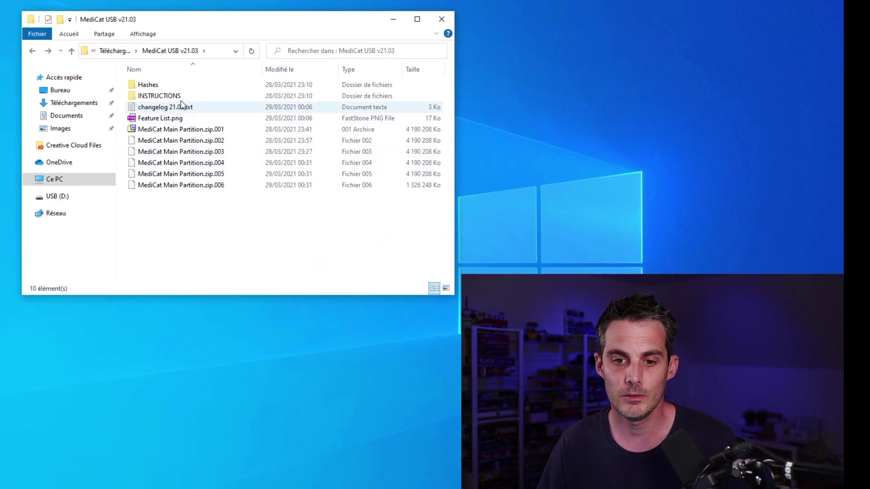
pyautogui.doubleClick(181, 96)
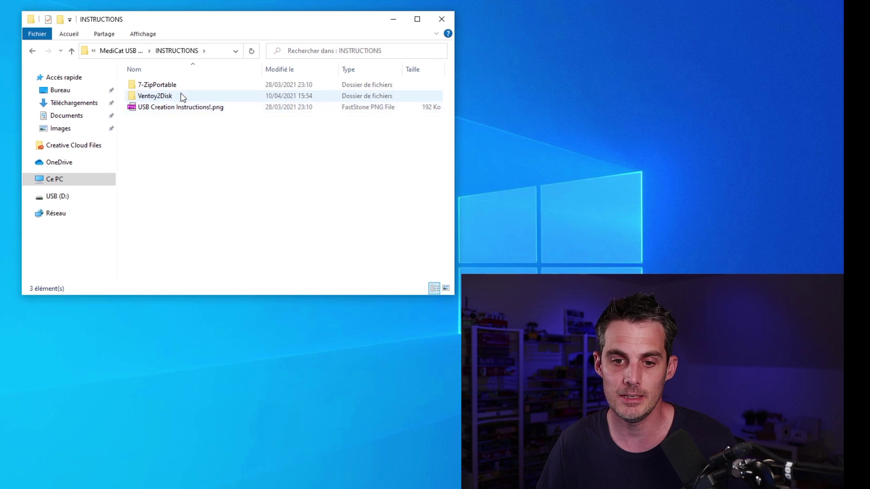
pyautogui.doubleClick(179, 95)
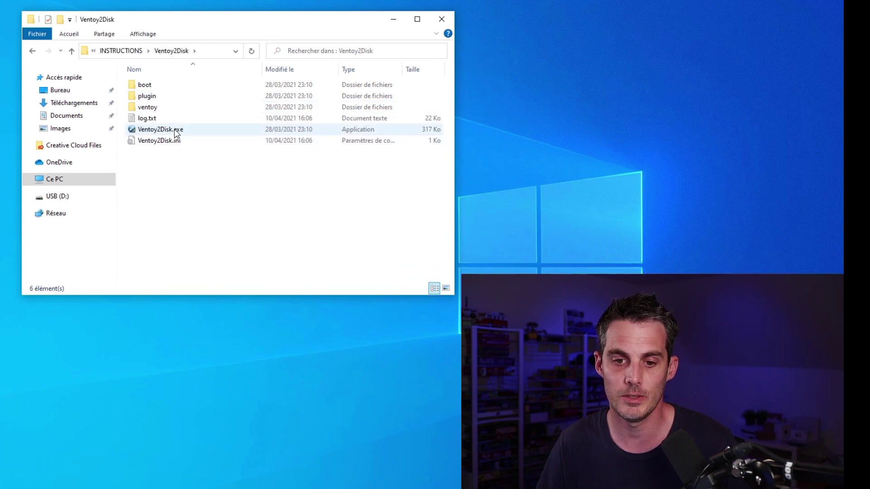
pyautogui.click(176, 132)
pyautogui.doubleClick(176, 131)
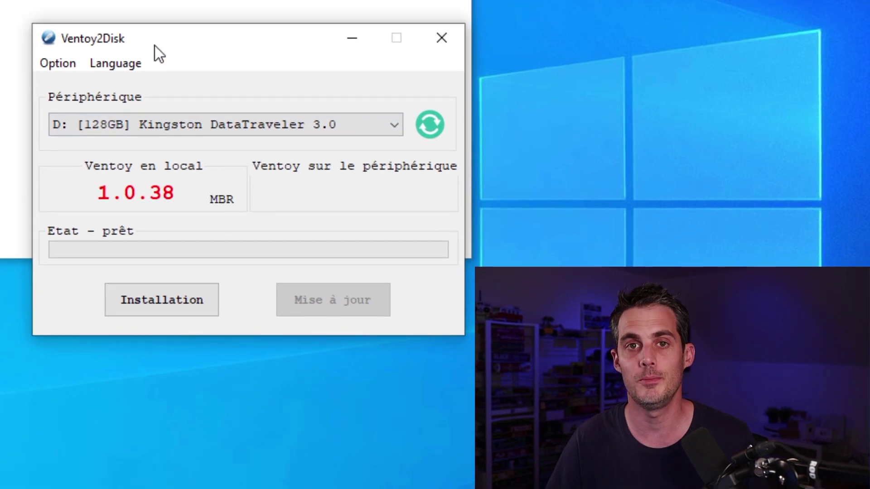
# Examine Ventoy2Disk's device choices, interface languages and partition type options.
pyautogui.click(312, 125)
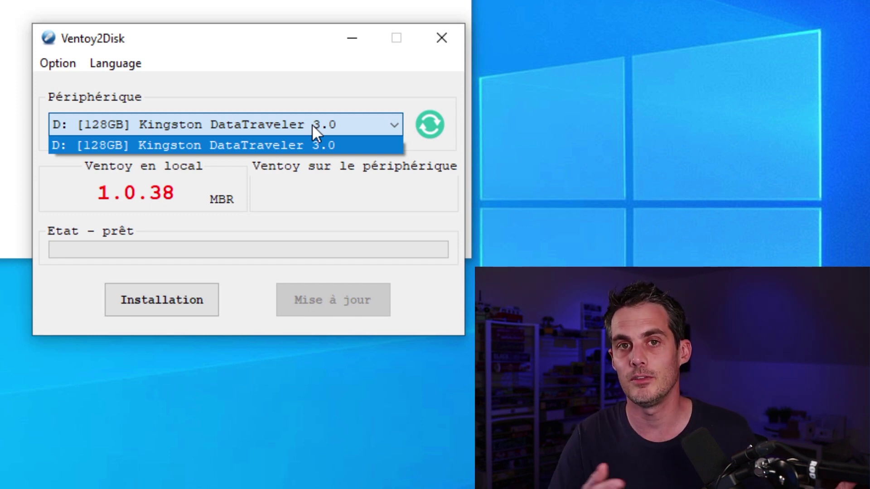
pyautogui.click(314, 116)
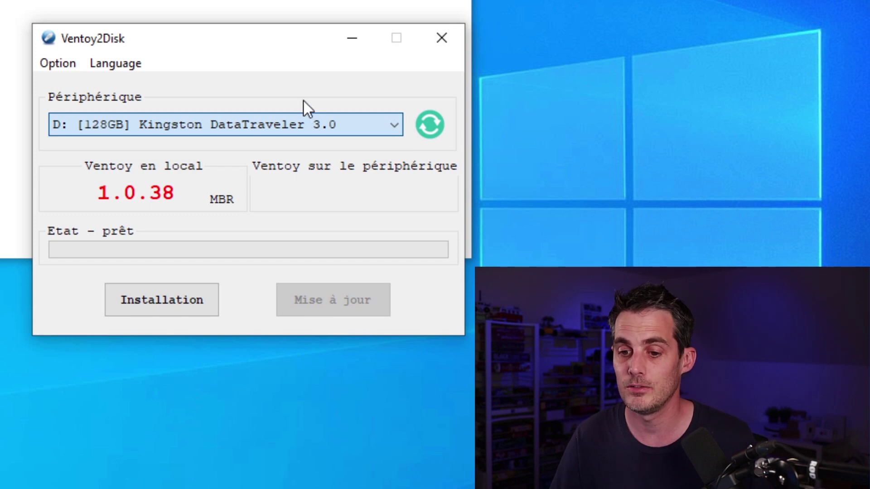
pyautogui.click(287, 116)
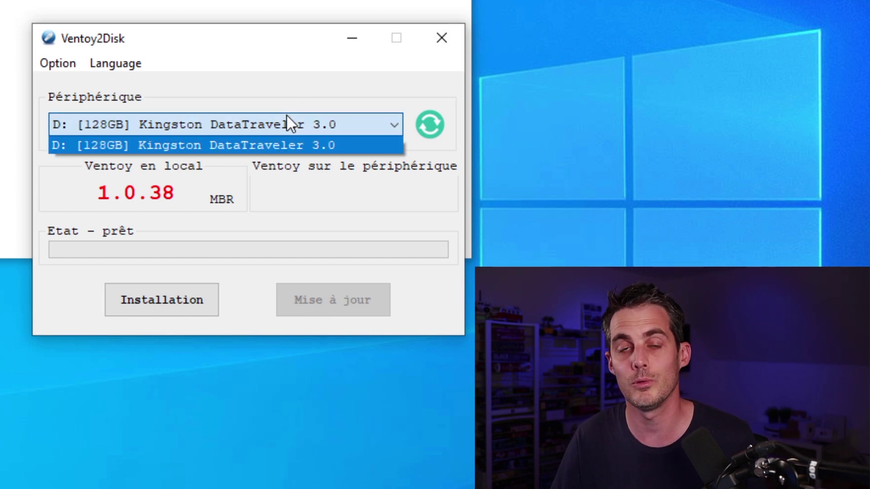
pyautogui.click(272, 57)
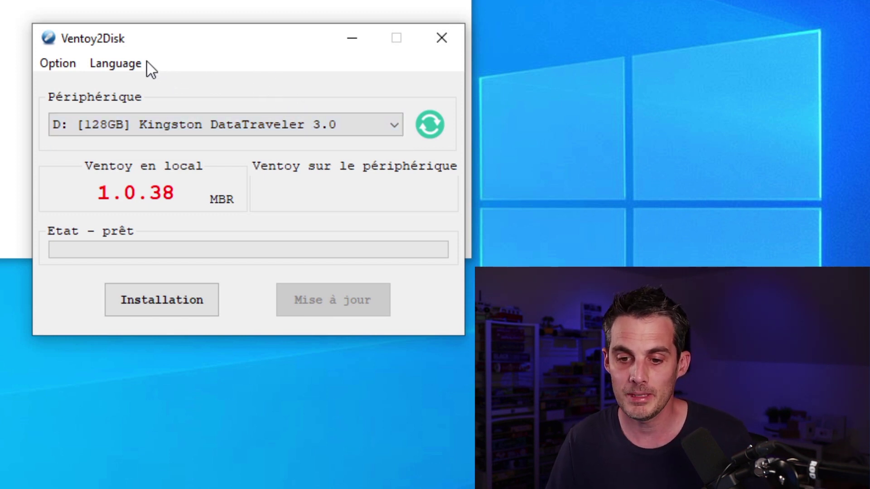
pyautogui.click(134, 70)
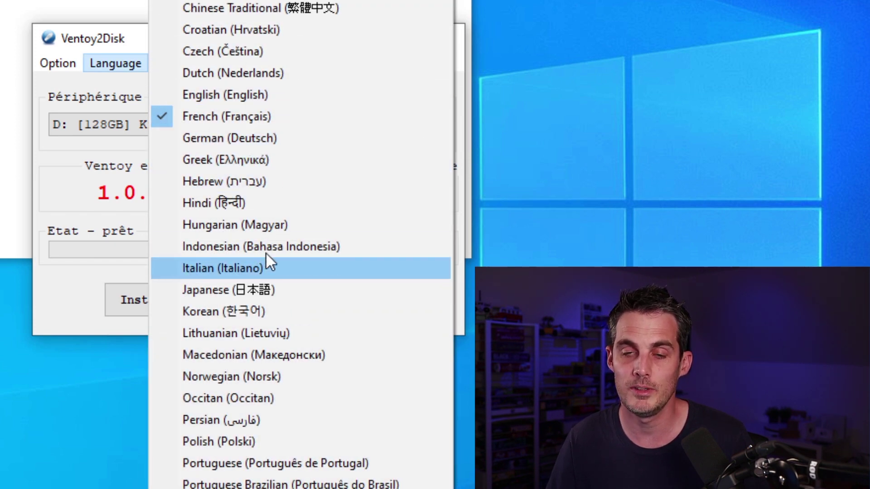
pyautogui.click(119, 39)
pyautogui.click(74, 65)
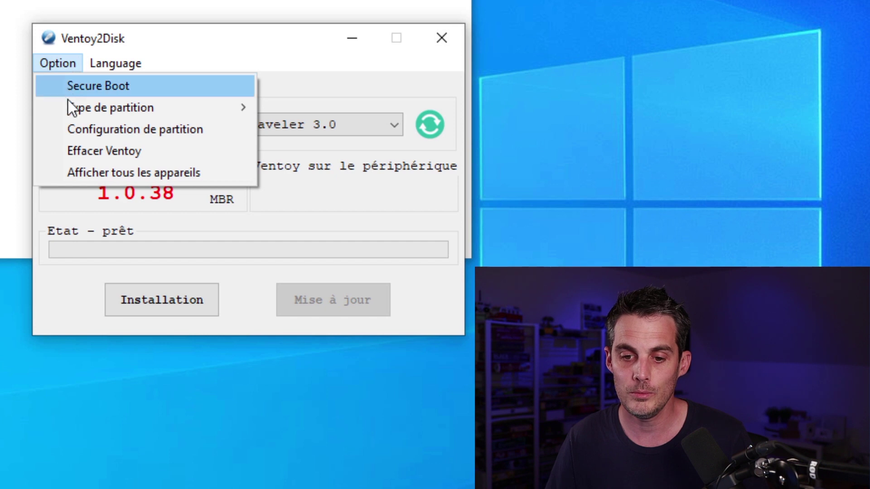
pyautogui.moveTo(72, 113)
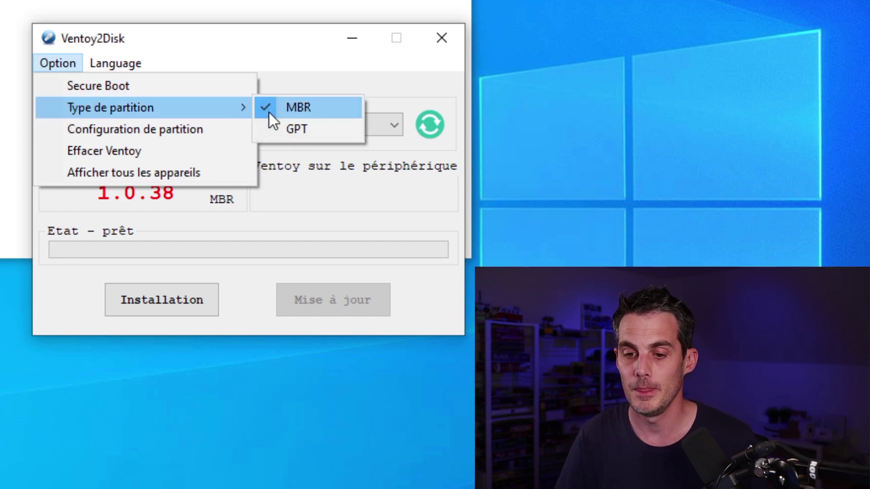
pyautogui.click(287, 70)
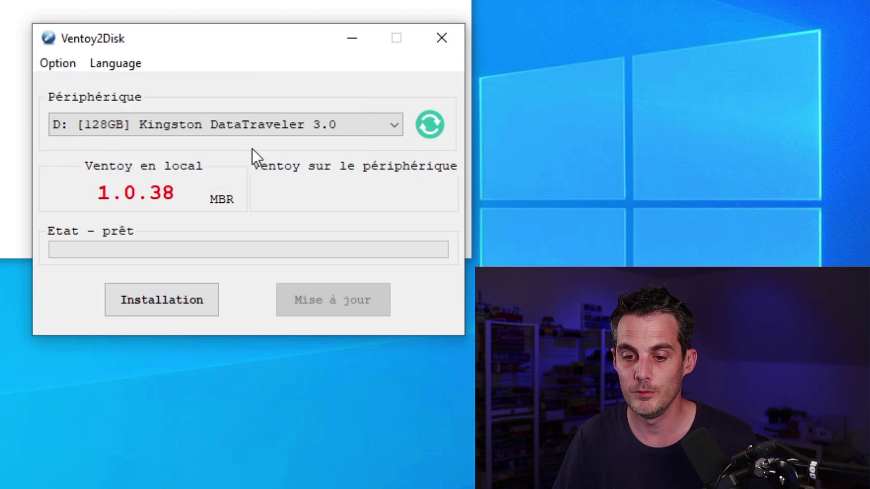
# Install Ventoy on the 128 GB Kingston DataTraveler 3.0 (D:), accepting both warnings about erasing the disk.
pyautogui.click(204, 303)
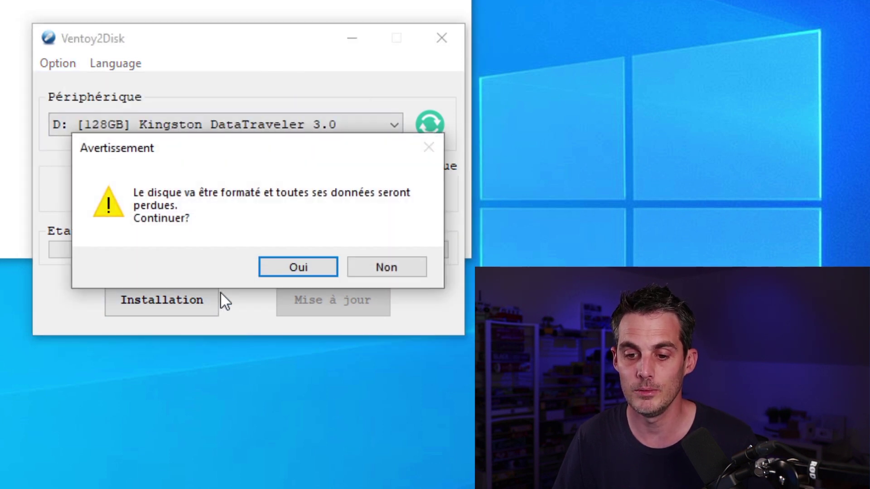
pyautogui.click(314, 272)
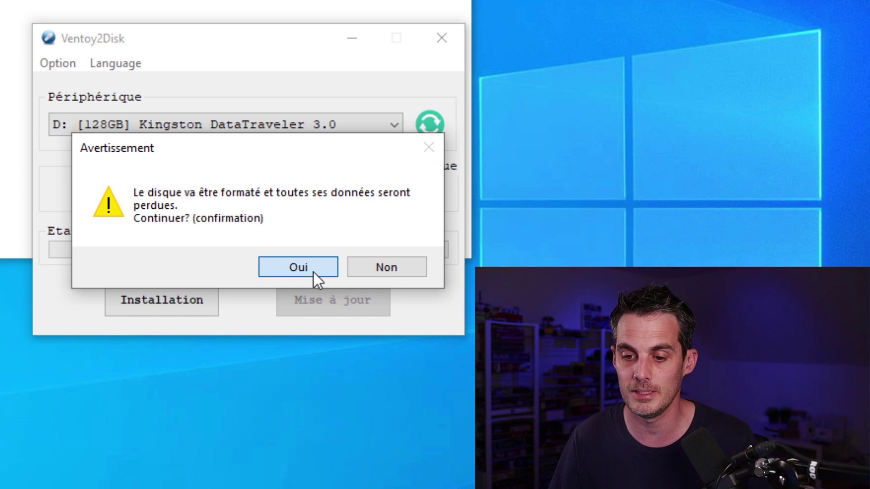
pyautogui.click(313, 272)
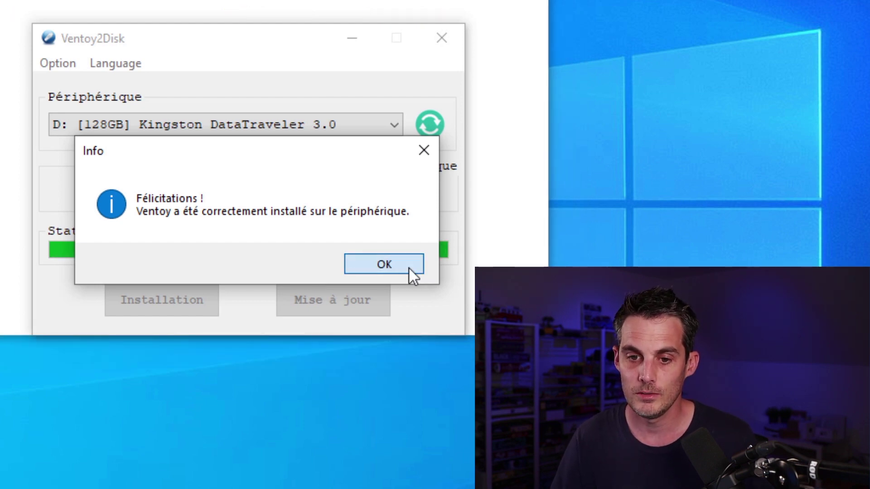
pyautogui.click(409, 268)
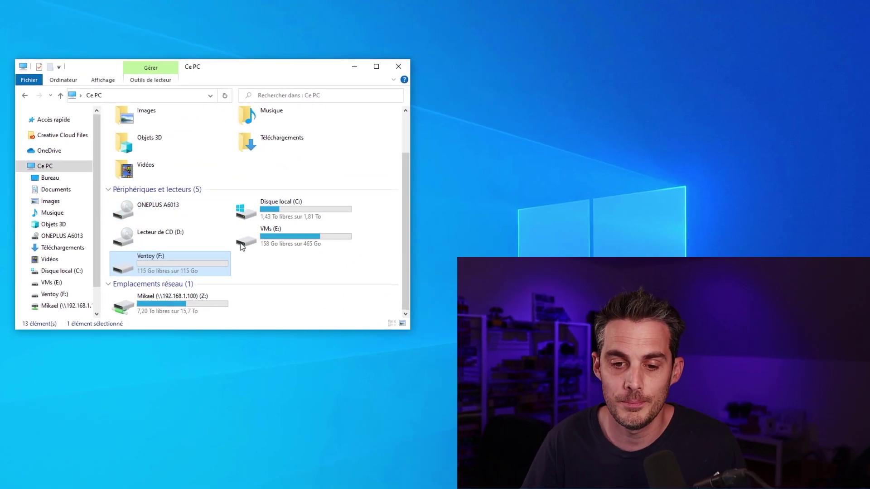
# Quick-format the Ventoy volume with the NTFS file system, accepting the data loss warning.
pyautogui.rightClick(219, 257)
pyautogui.click(254, 414)
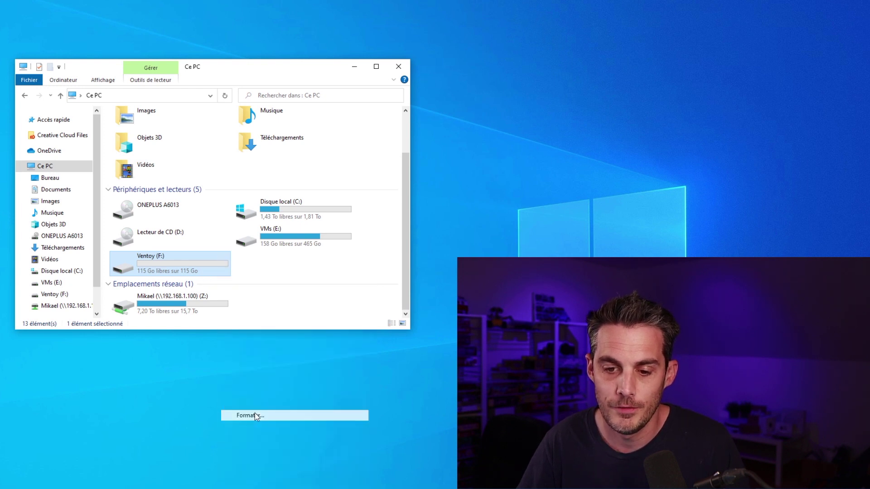
pyautogui.click(90, 221)
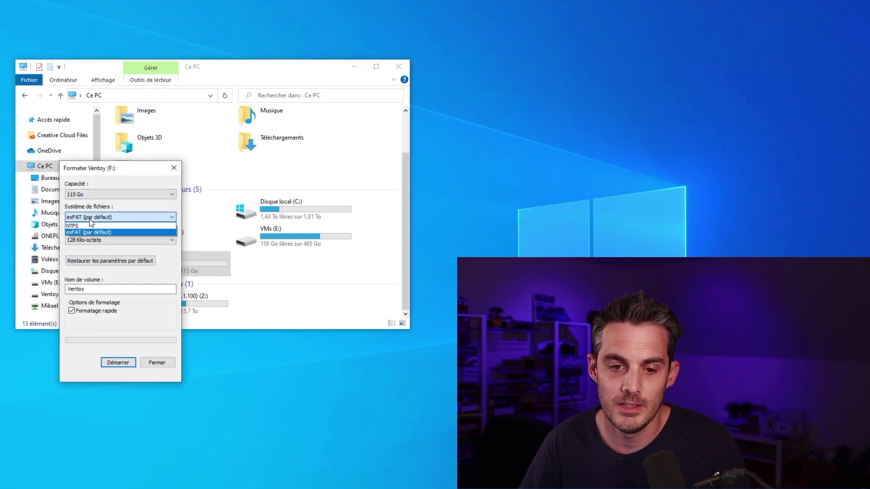
pyautogui.click(88, 225)
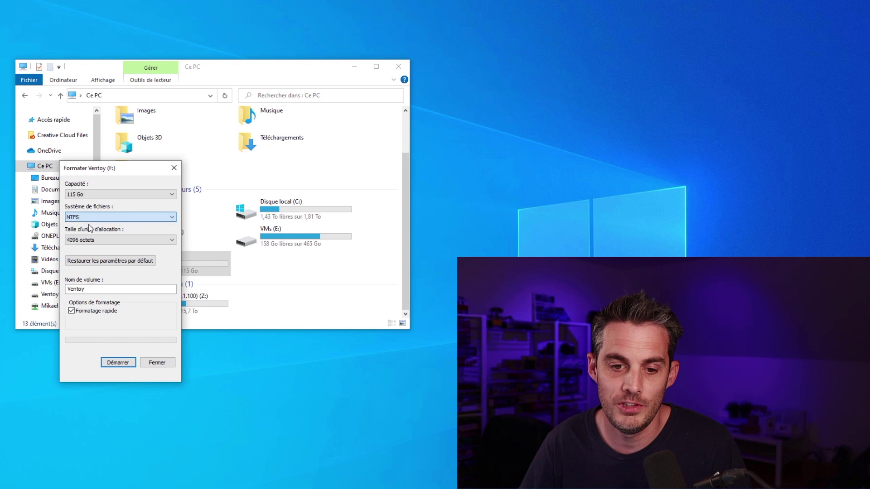
pyautogui.click(128, 363)
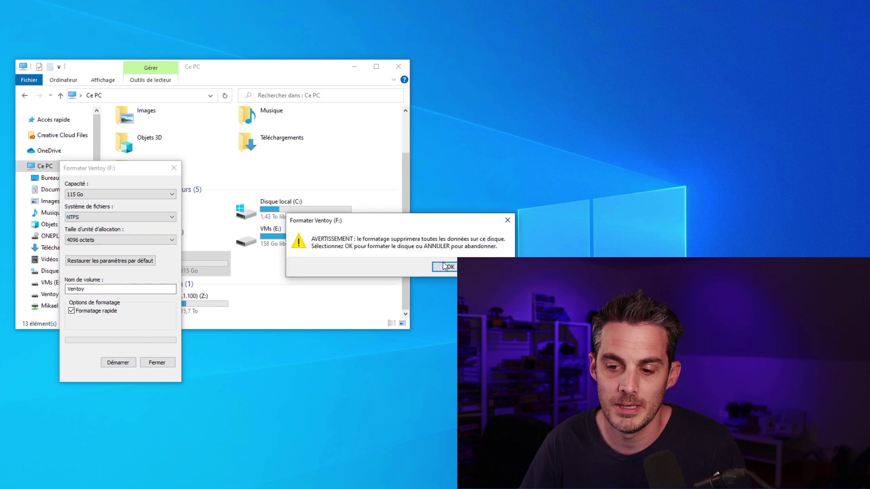
pyautogui.click(444, 266)
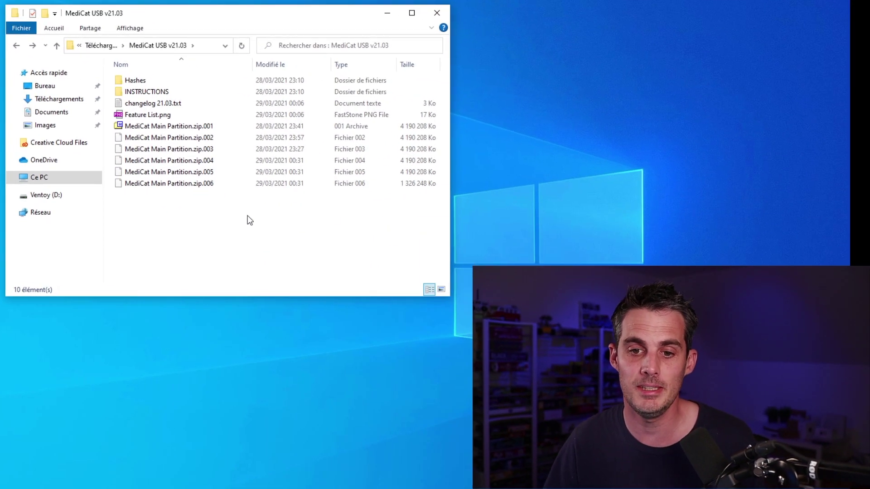
pyautogui.rightClick(171, 130)
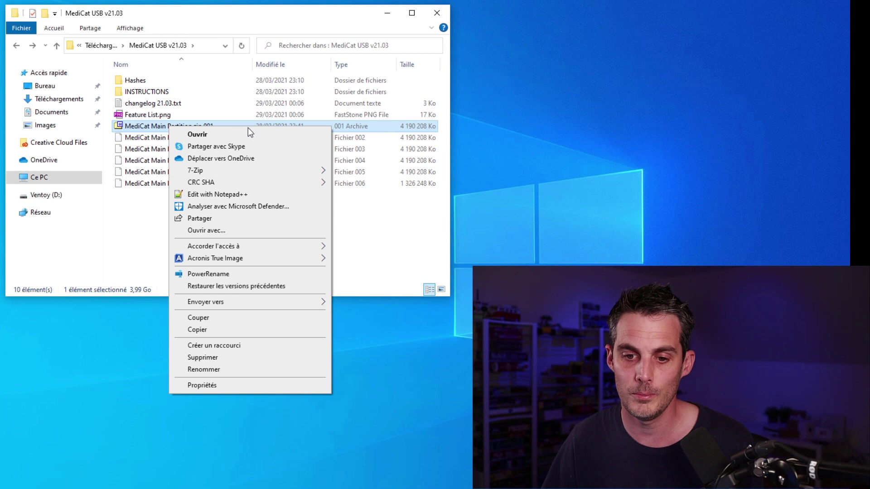
pyautogui.moveTo(265, 174)
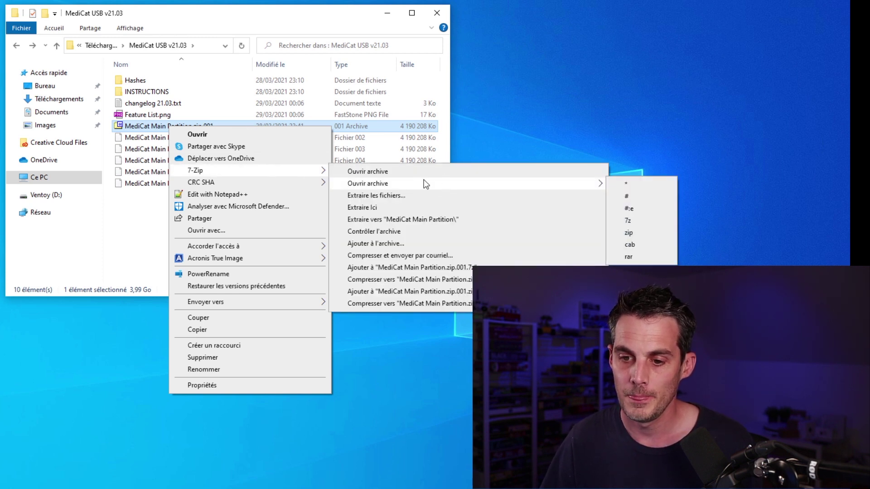
pyautogui.click(390, 196)
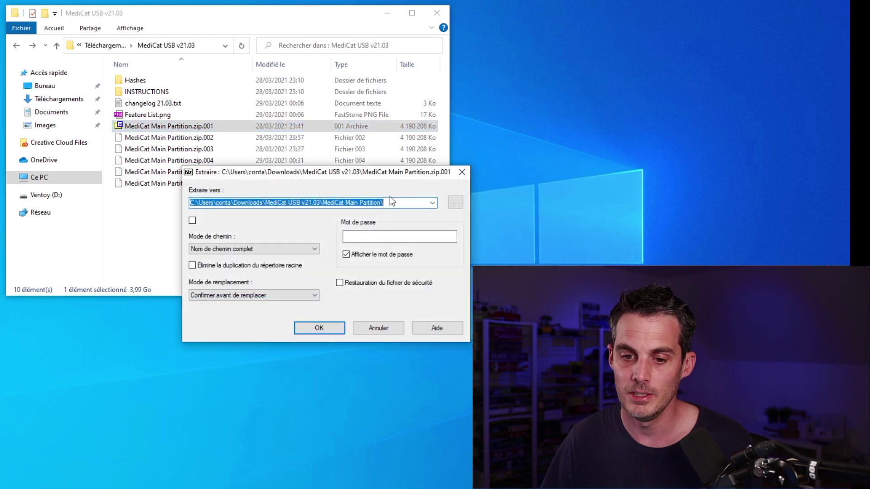
pyautogui.click(455, 202)
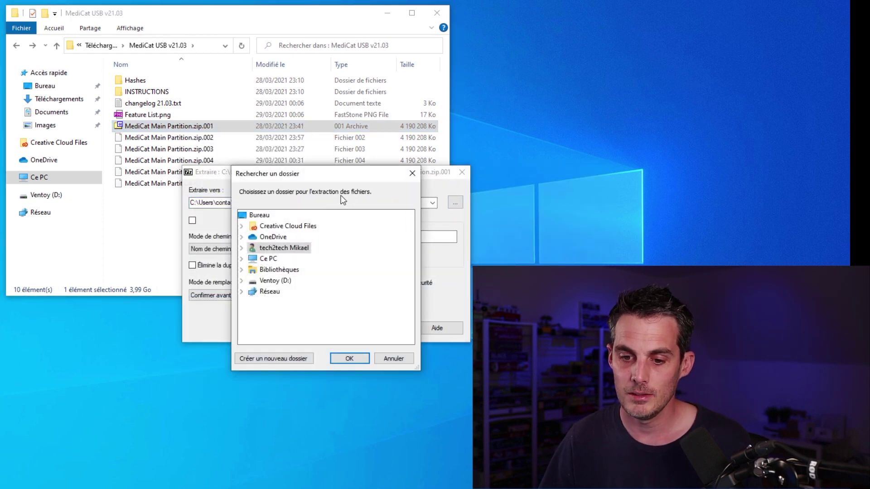
pyautogui.click(284, 281)
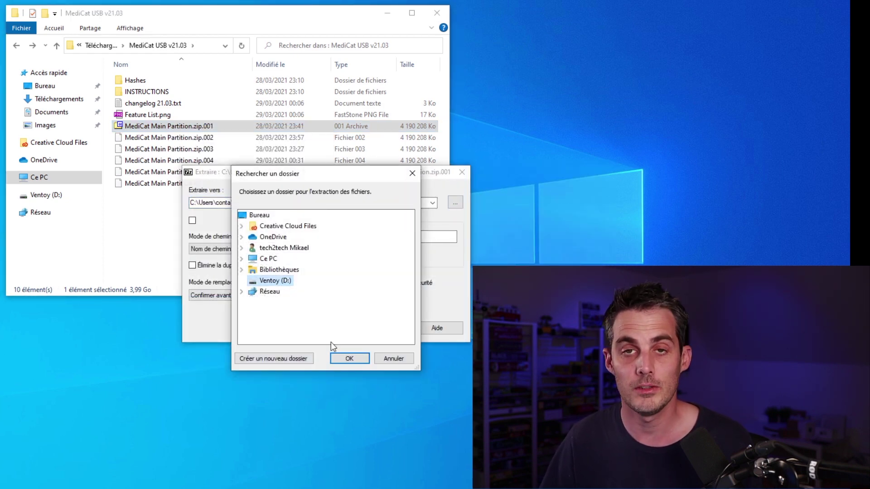
pyautogui.click(355, 360)
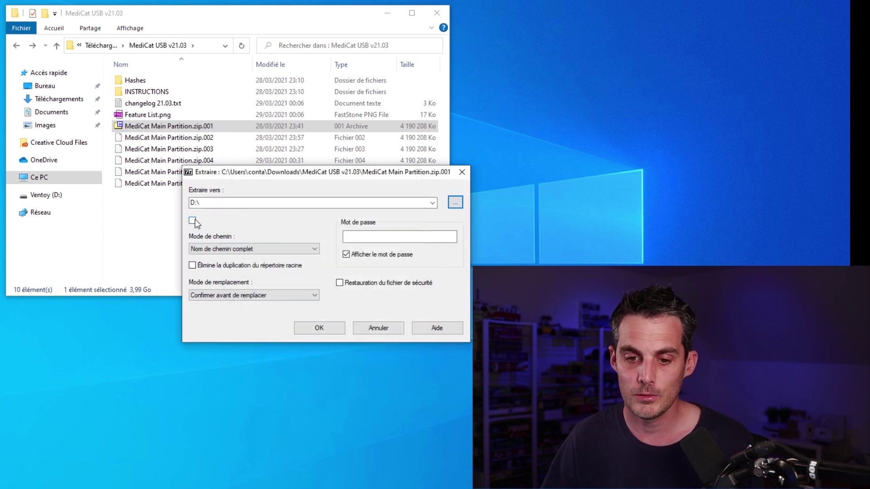
pyautogui.click(193, 221)
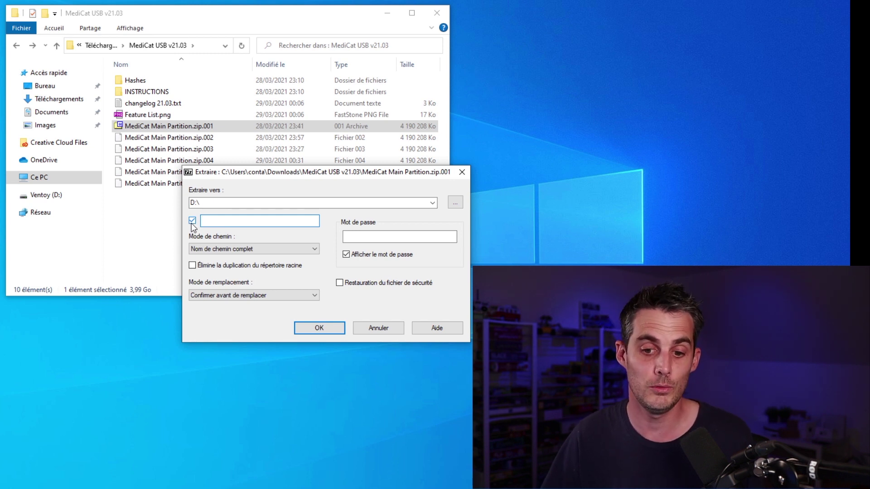
pyautogui.click(192, 222)
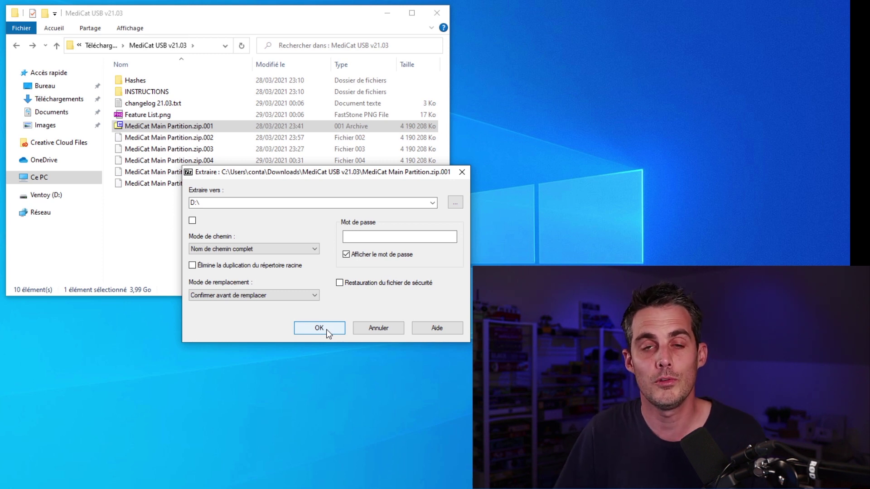
pyautogui.click(378, 325)
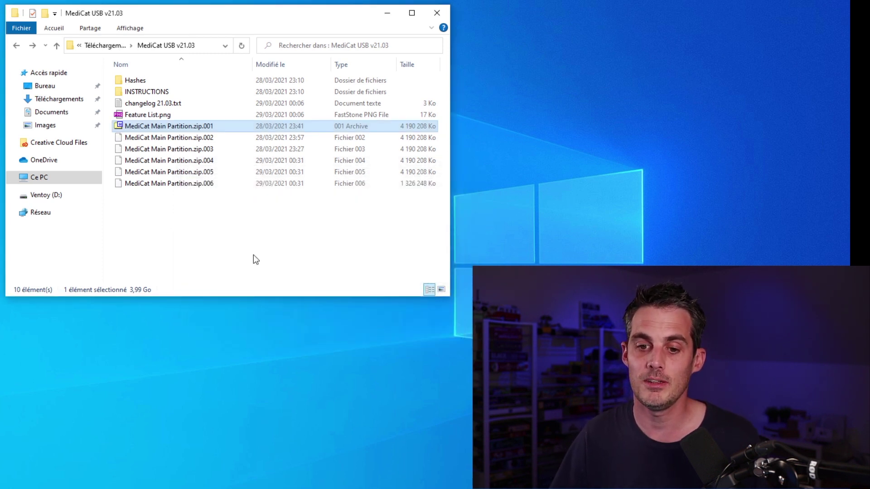
pyautogui.click(246, 248)
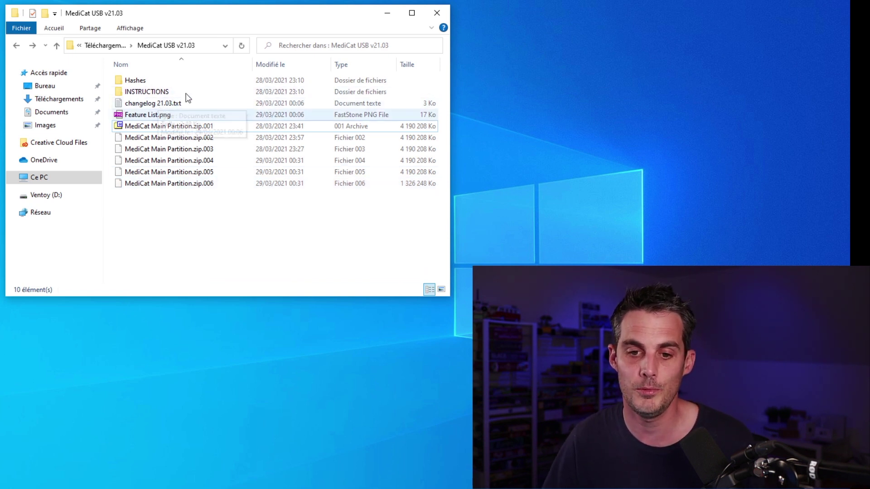
# Launch 7-ZipPortable.exe from the 7-ZipPortable folder inside INSTRUCTIONS and select its current folder path.
pyautogui.doubleClick(159, 91)
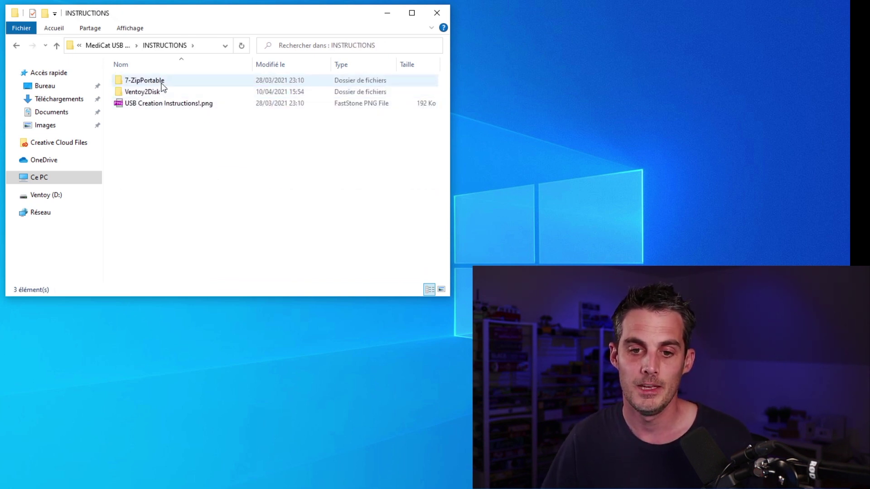
pyautogui.doubleClick(137, 81)
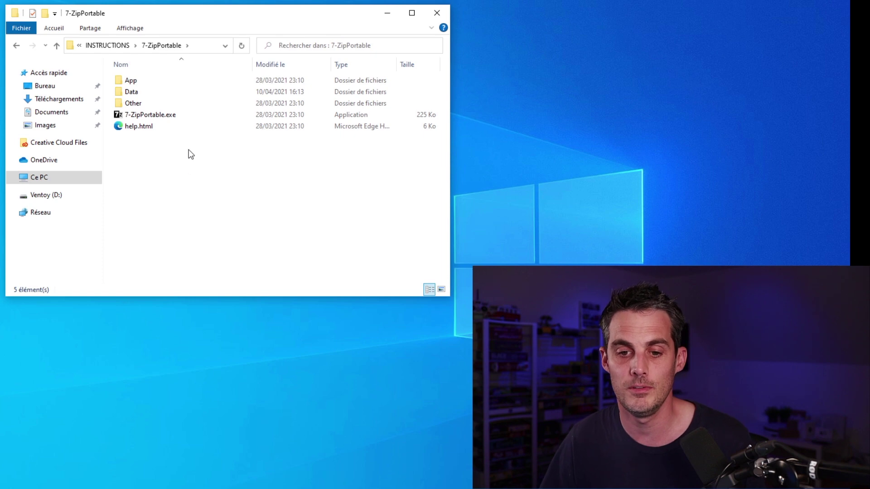
pyautogui.doubleClick(154, 116)
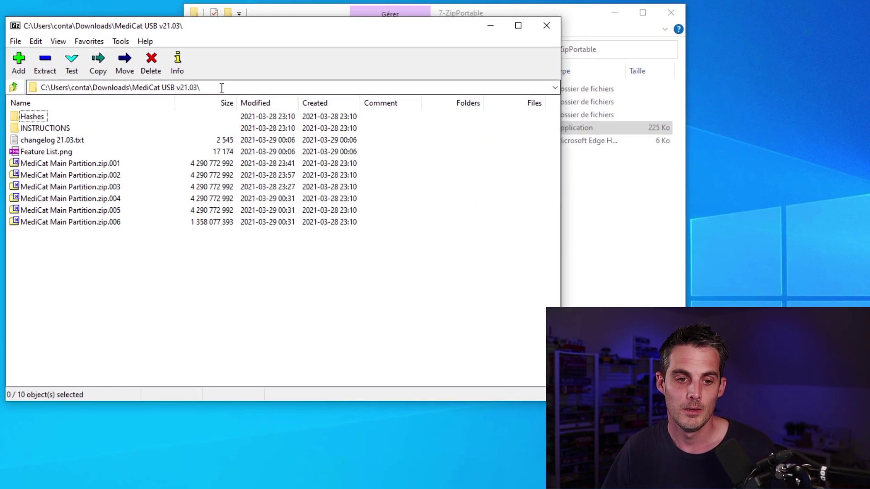
pyautogui.click(79, 88)
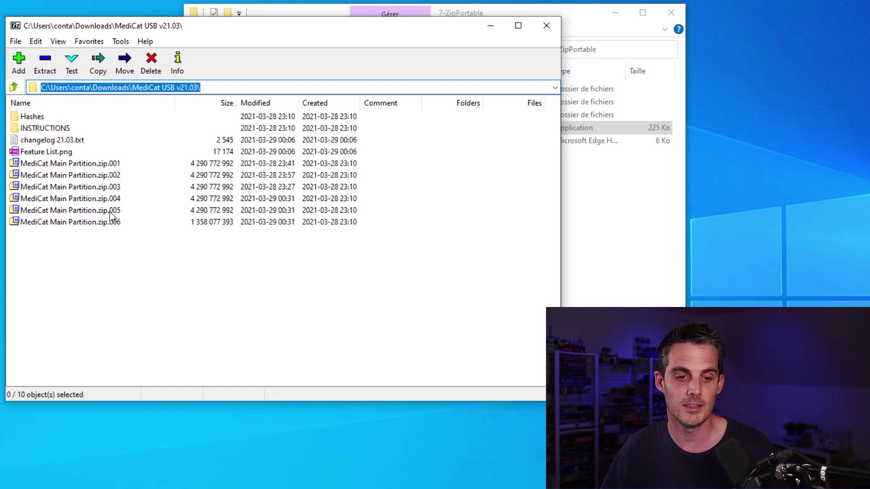
# Open the archive MediCat Main Partition.zip.001 and extract its entire contents to the root of the Ventoy (D:) drive.
pyautogui.click(86, 164)
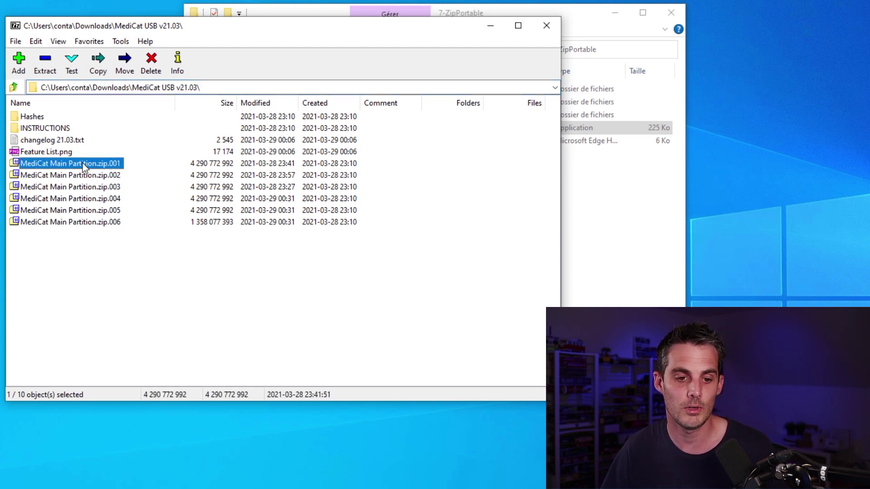
pyautogui.doubleClick(84, 166)
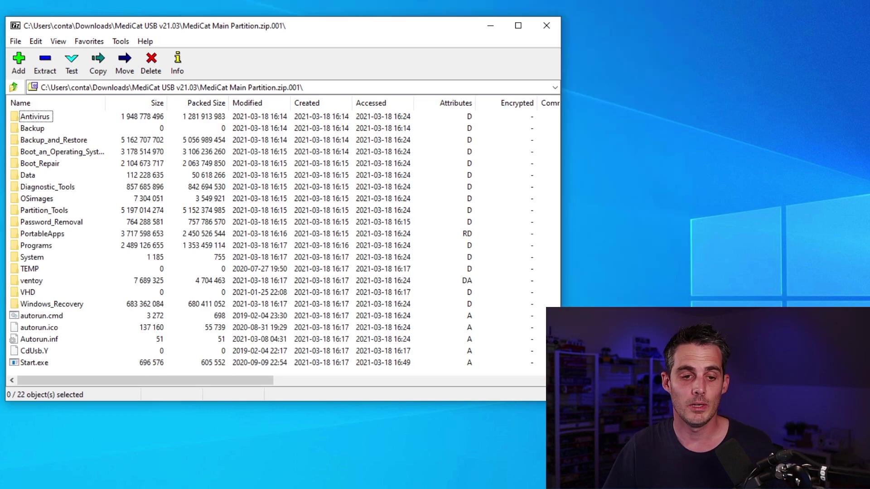
pyautogui.click(58, 63)
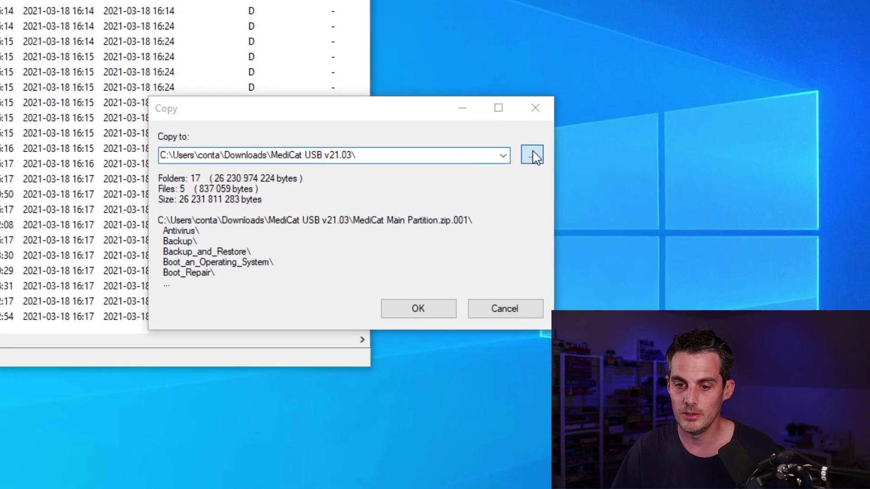
pyautogui.click(532, 155)
pyautogui.moveTo(475, 185); pyautogui.dragTo(473, 263)
pyautogui.click(254, 264)
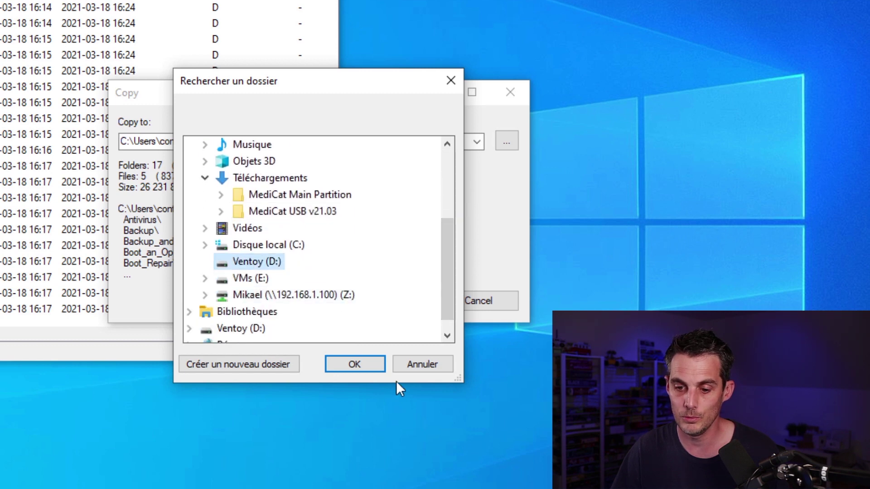
pyautogui.click(357, 369)
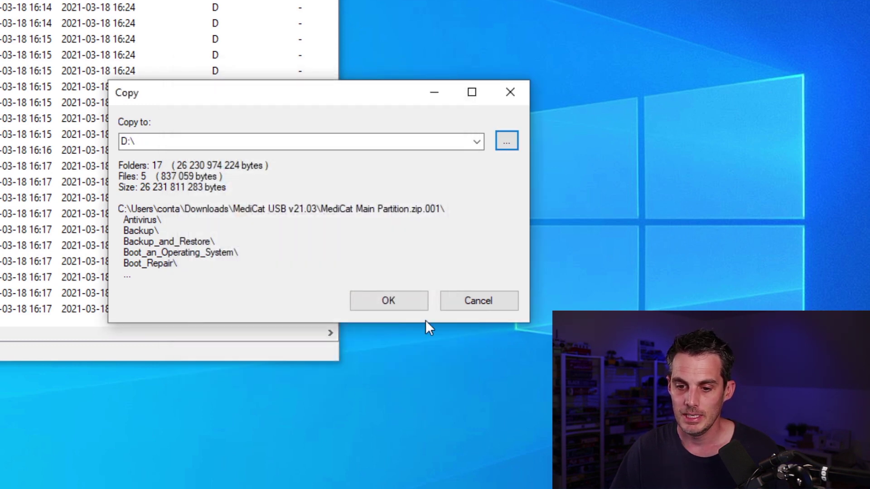
pyautogui.click(411, 299)
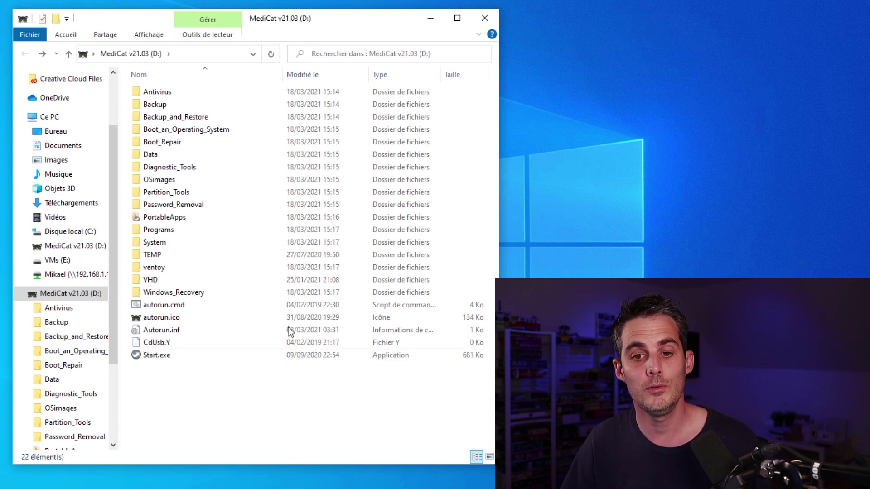
# Examine the Antivirus, Backup_and_Restore and Boot_an_Operating_System folders on the MediCat drive, ending at the drive's root.
pyautogui.doubleClick(178, 94)
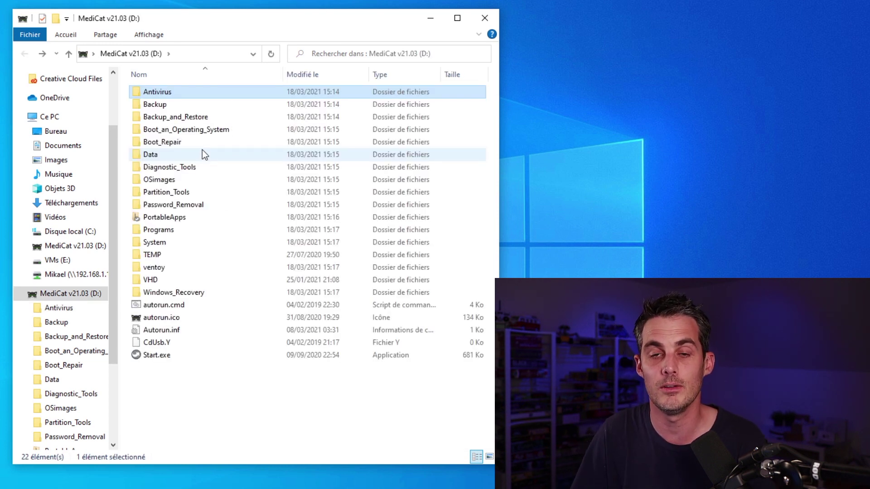
pyautogui.doubleClick(216, 120)
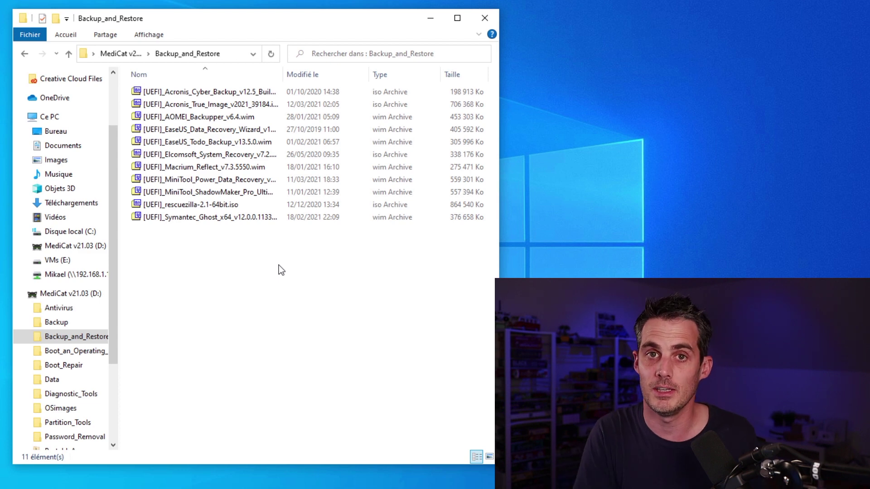
pyautogui.hotkey('alt', 'Left')
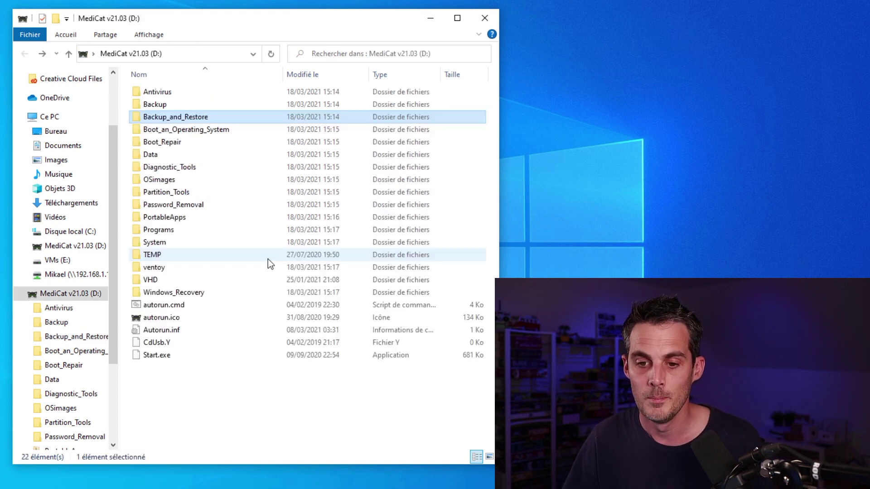
pyautogui.doubleClick(208, 130)
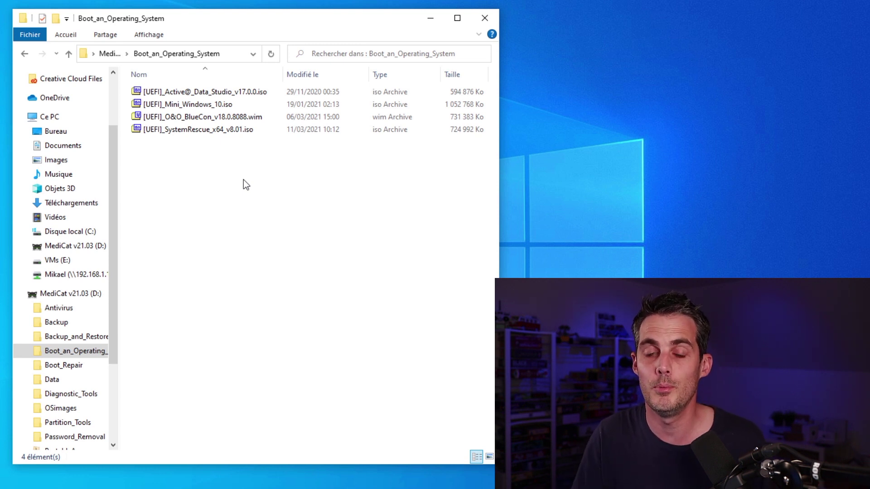
pyautogui.hotkey('alt', 'Left')
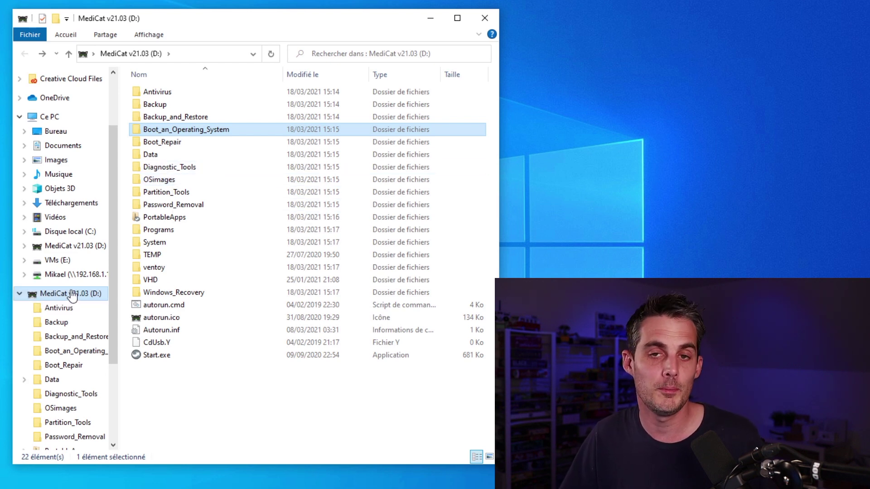
pyautogui.click(73, 296)
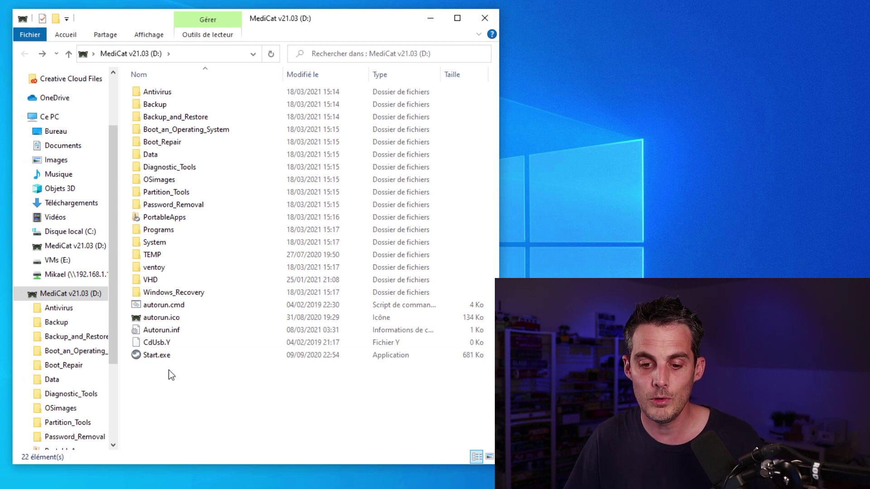
# Run Start.exe from the MediCat drive, look through its Disk Tools, and open CrystalDiskMark briefly before closing it.
pyautogui.click(168, 356)
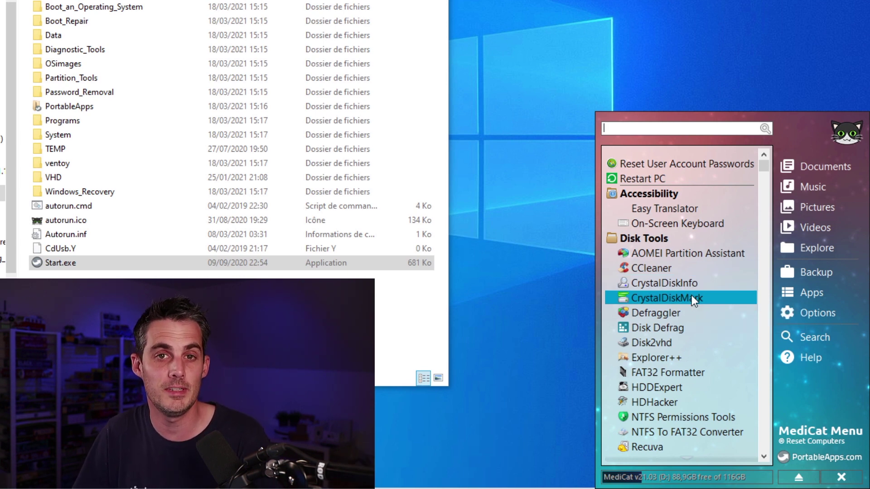
pyautogui.scroll(-3, 692, 295)
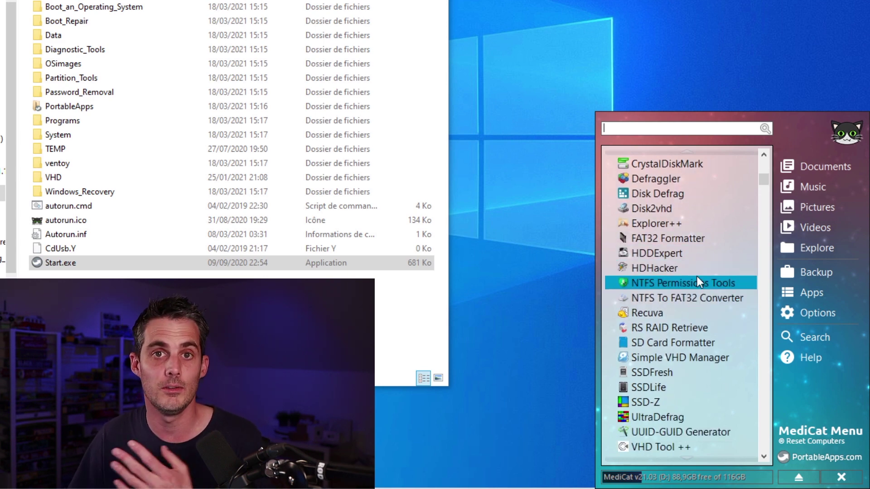
pyautogui.scroll(-3, 721, 273)
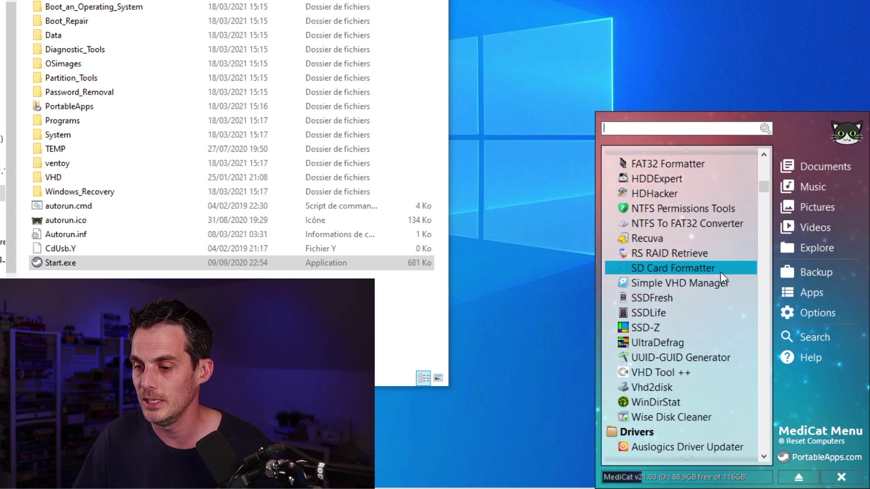
pyautogui.scroll(2, 720, 273)
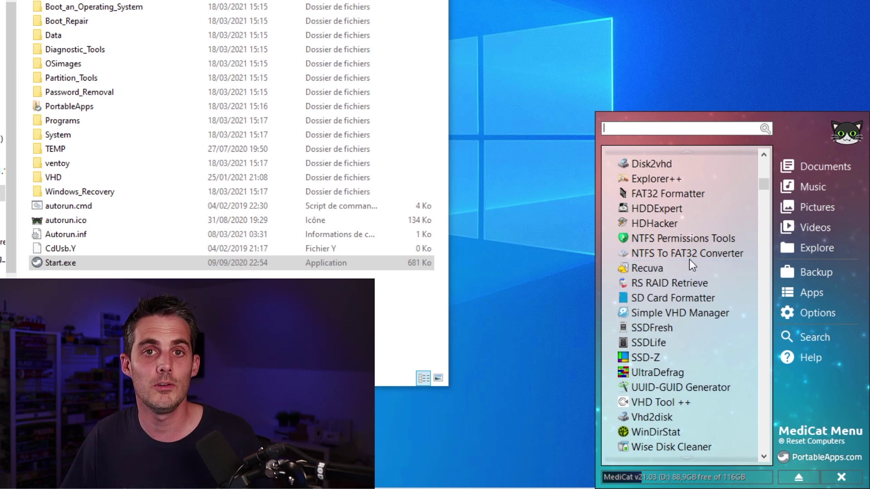
pyautogui.scroll(1, 689, 260)
pyautogui.scroll(4, 690, 254)
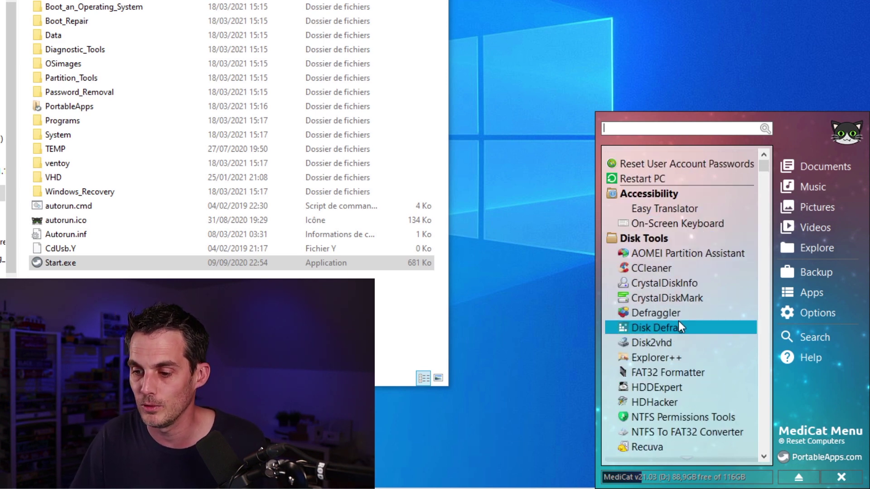
pyautogui.click(679, 302)
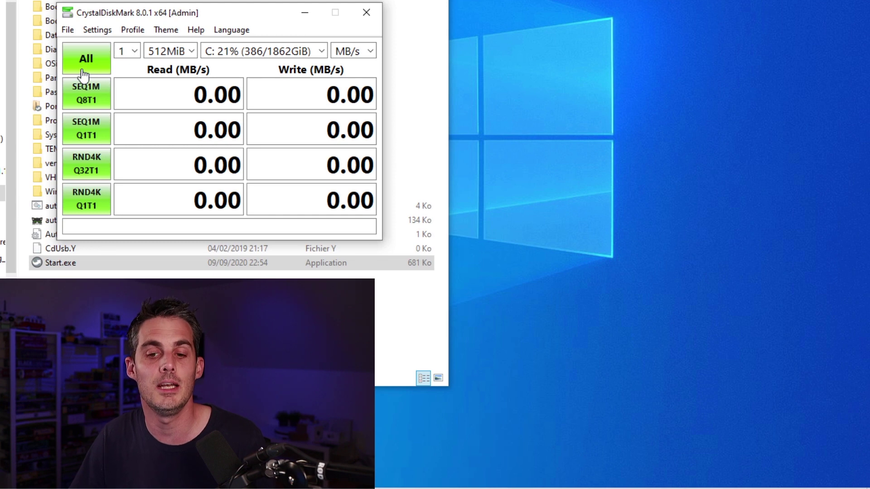
pyautogui.click(371, 14)
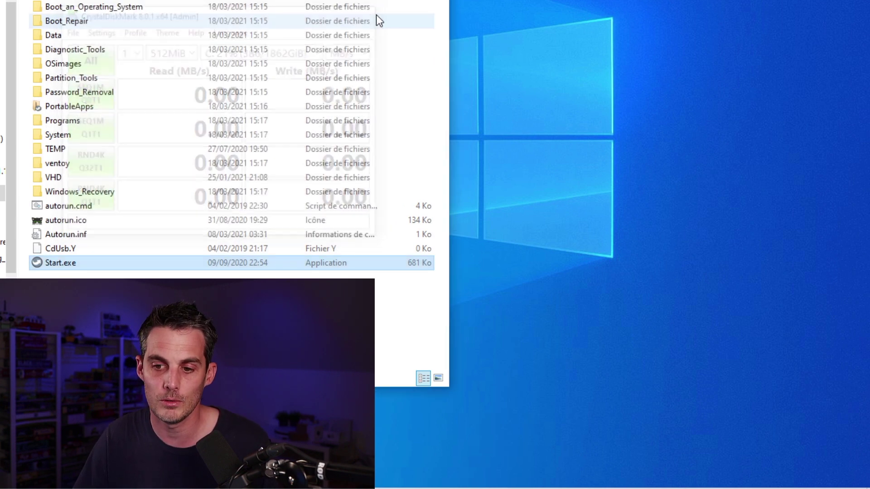
# Reopen the MediCat menu and examine its tool categories from Accessibility down to the ransomware decryptors.
pyautogui.click(710, 476)
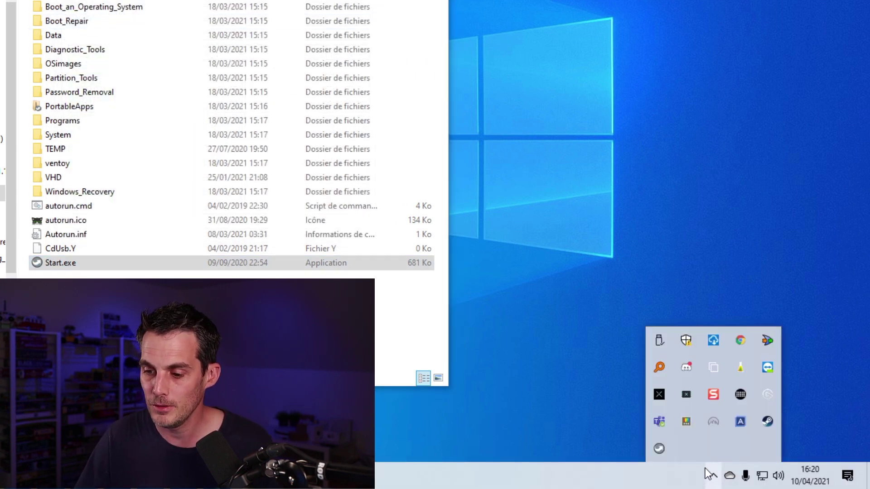
pyautogui.click(660, 450)
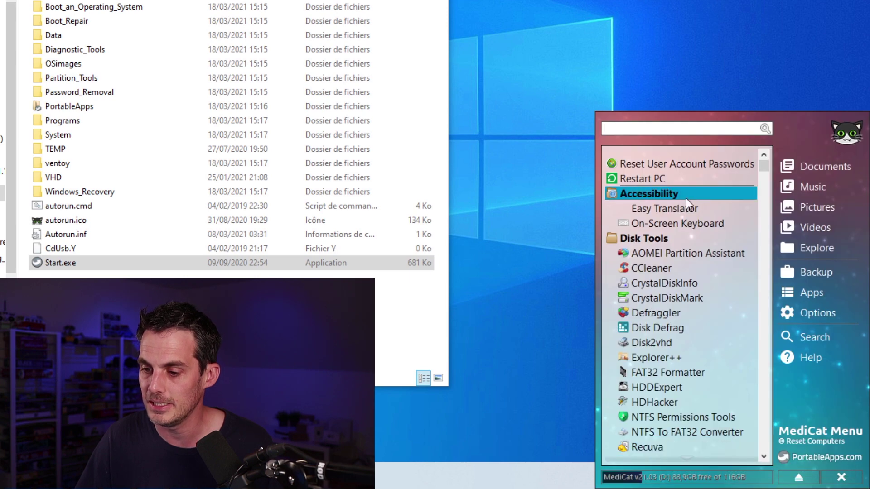
pyautogui.scroll(-4, 743, 195)
pyautogui.scroll(-15, 733, 213)
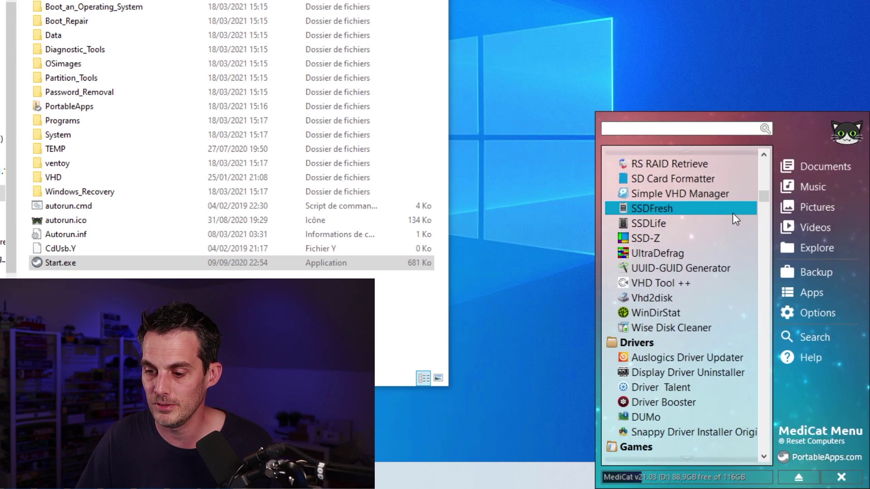
pyautogui.scroll(-12, 714, 228)
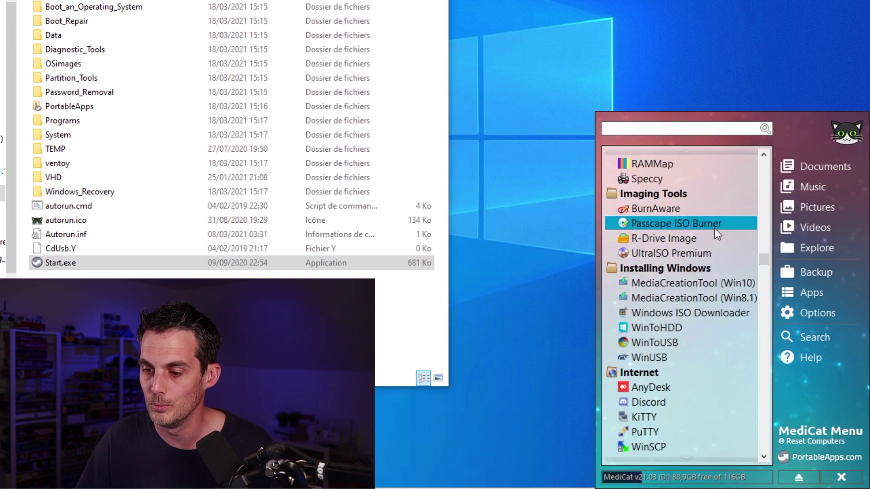
pyautogui.scroll(-2, 697, 243)
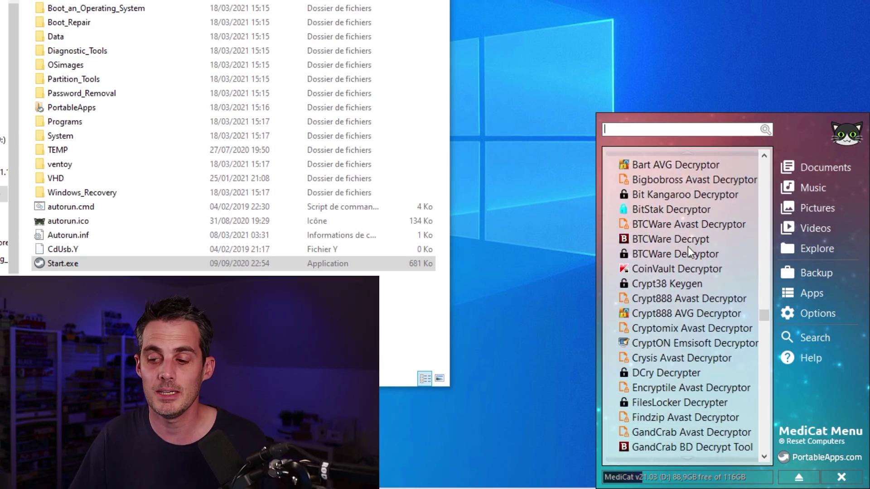